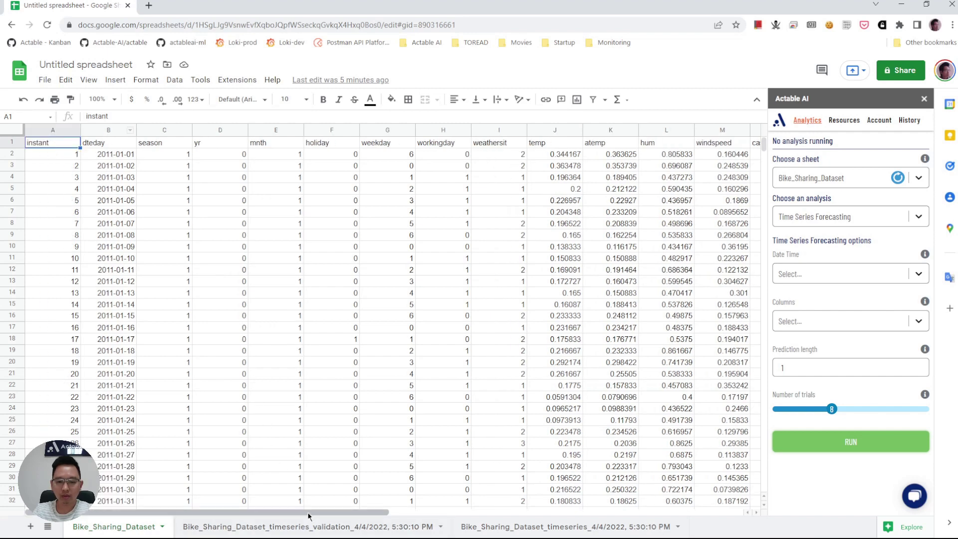
Choose Time Series Forecasting as the Actable AI analysis
drag(315, 513, 492, 514)
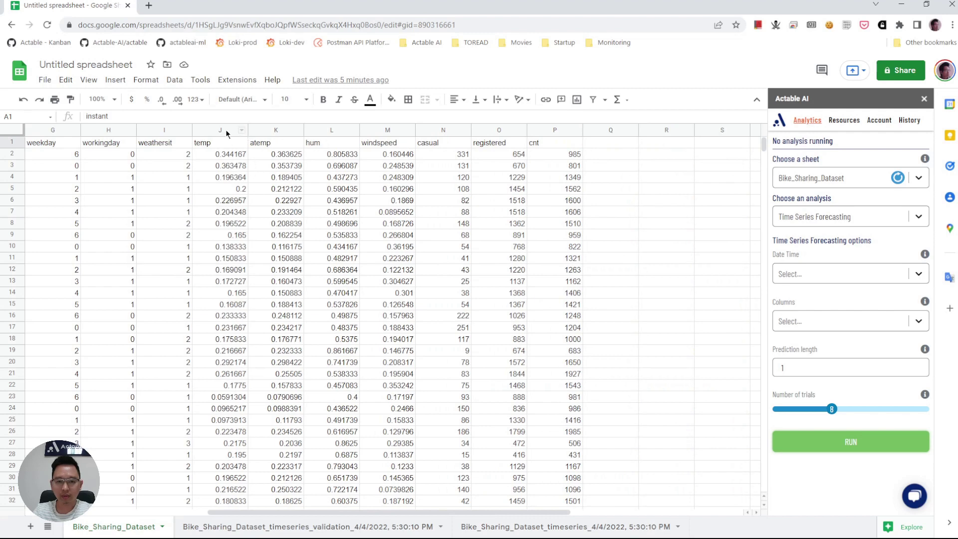
drag(331, 513, 224, 409)
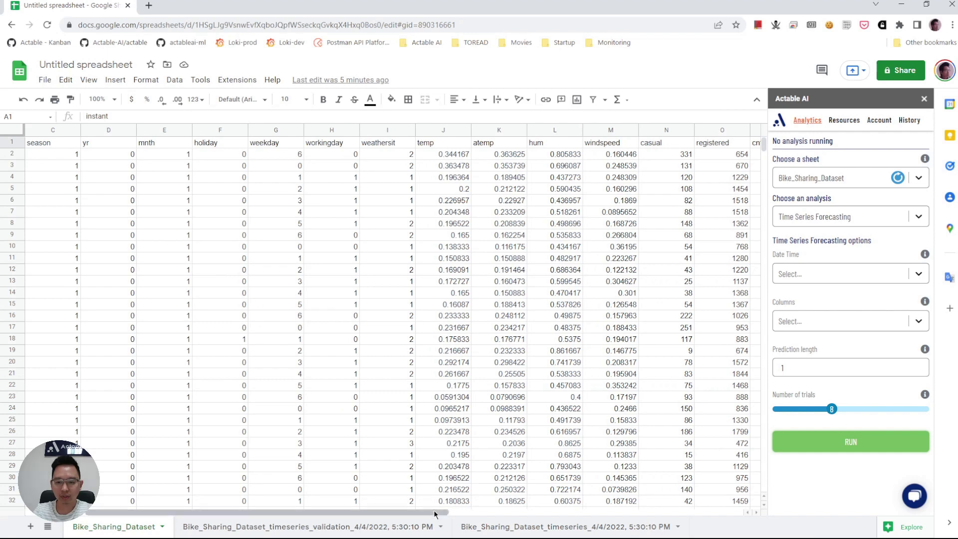
drag(448, 510, 525, 509)
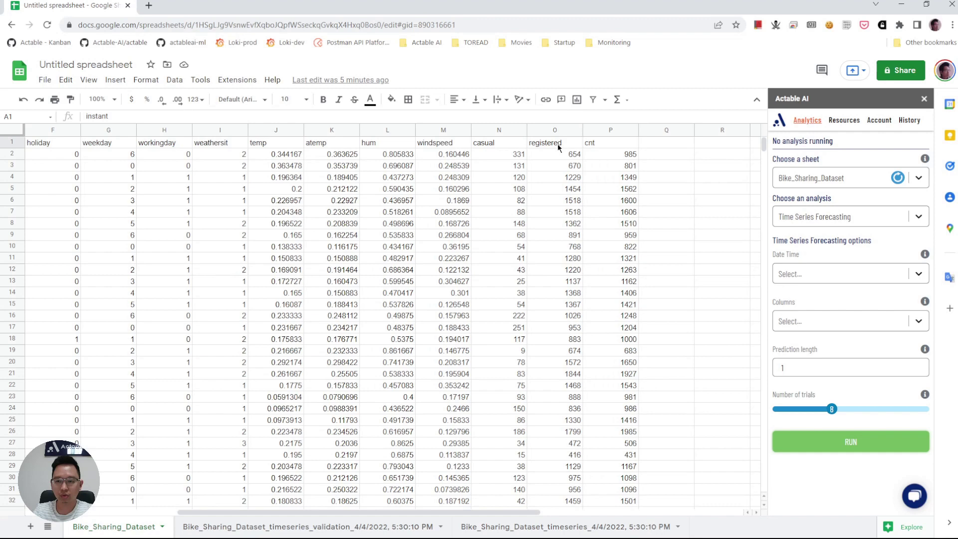
drag(467, 512, 446, 493)
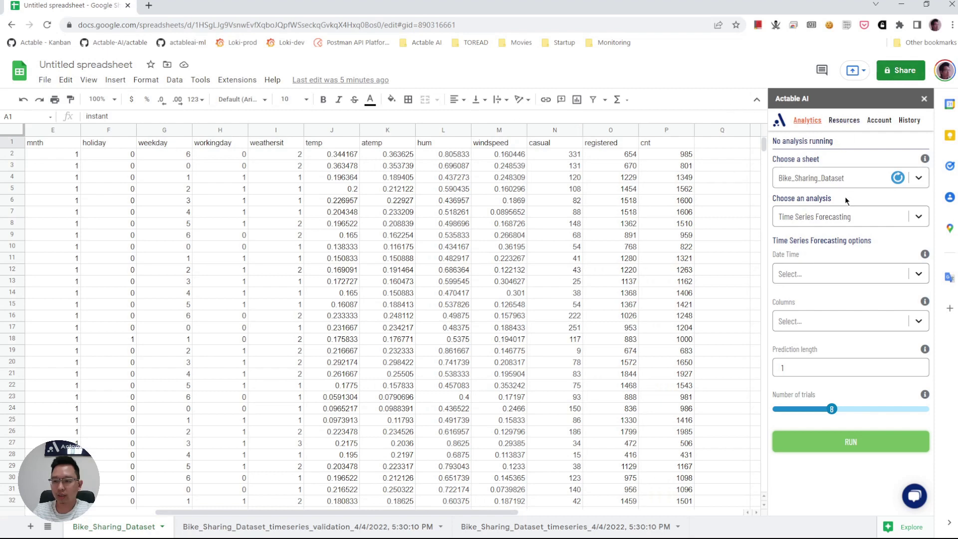
click(831, 220)
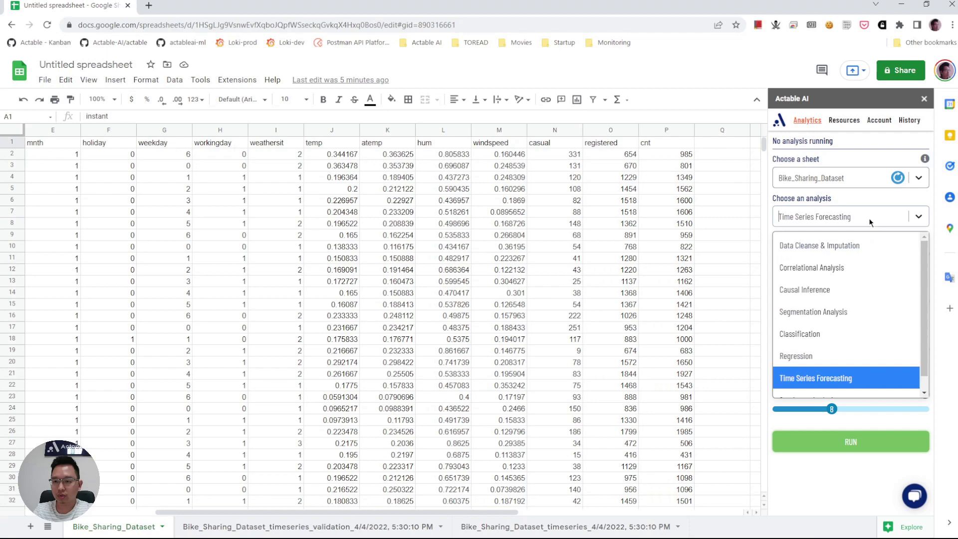
click(797, 381)
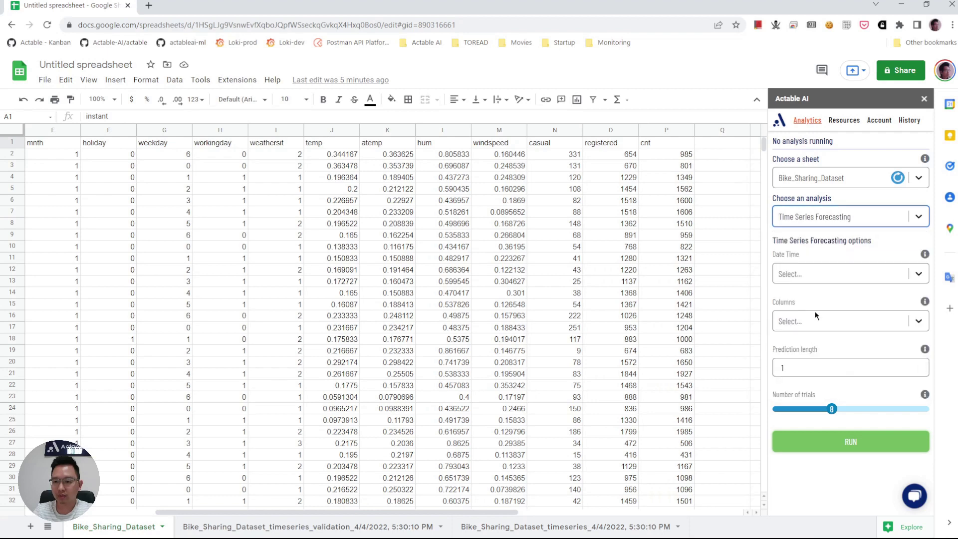
Set dteday as the Date Time column and bring up the forecast columns list
click(842, 273)
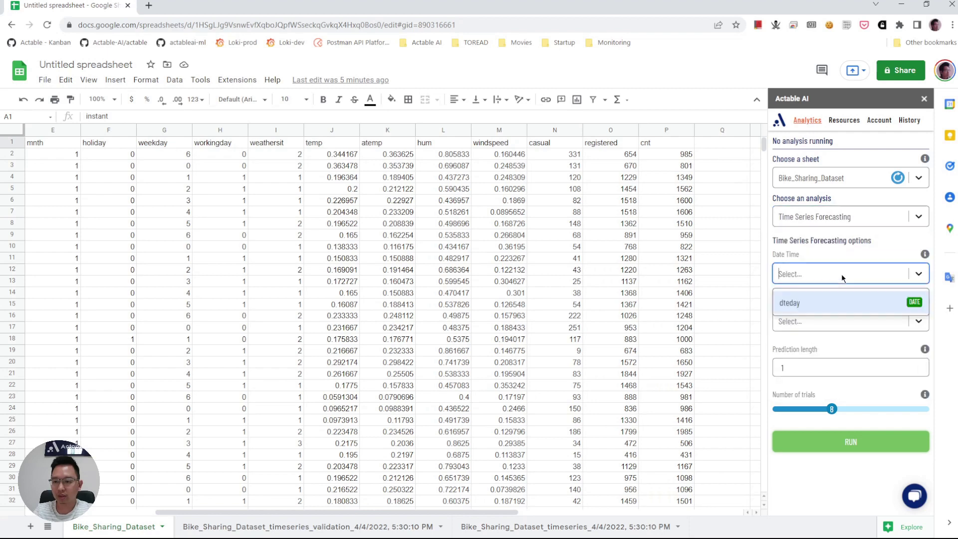
click(831, 305)
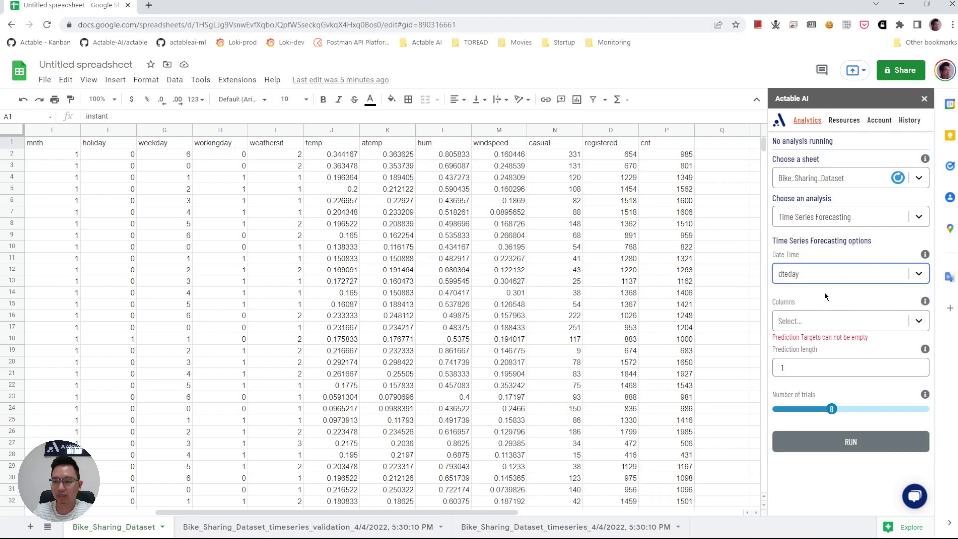
click(824, 324)
Select all columns, then remove instant, season, yr and mnth from the forecast
click(821, 351)
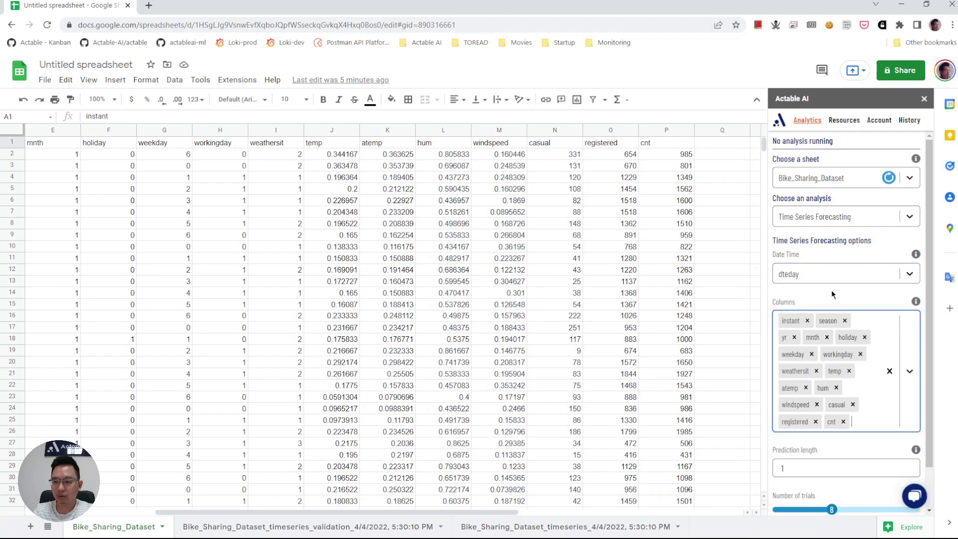
scroll(843, 299, down, 1)
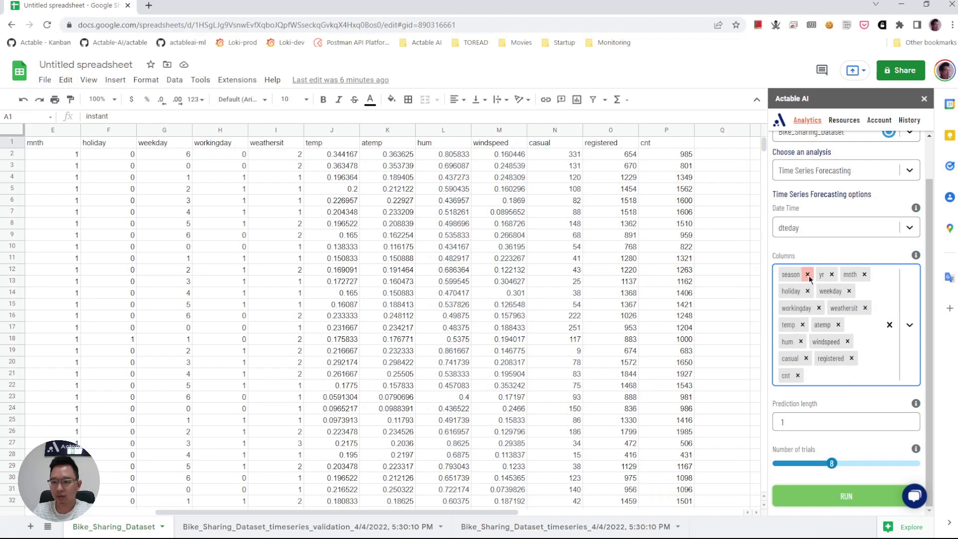
click(807, 275)
click(808, 275)
click(794, 293)
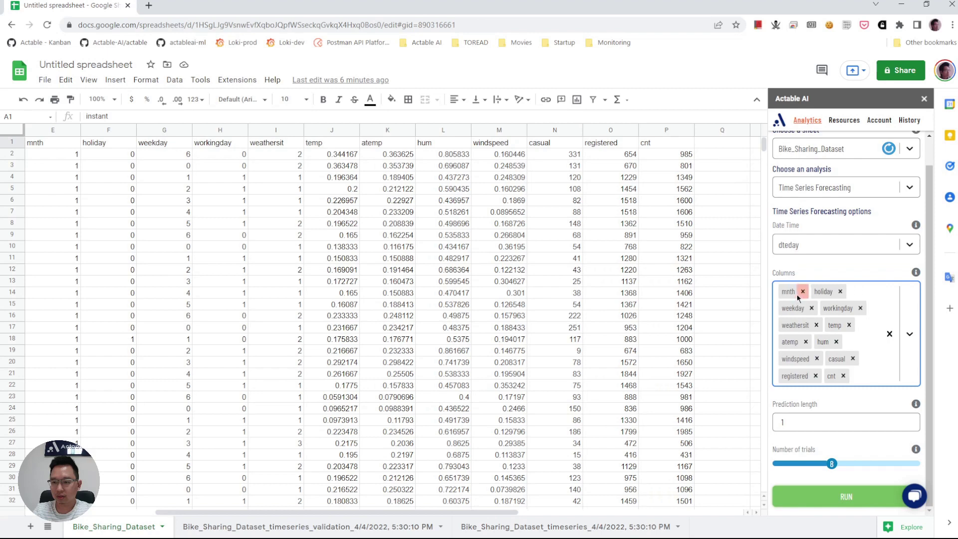
click(800, 294)
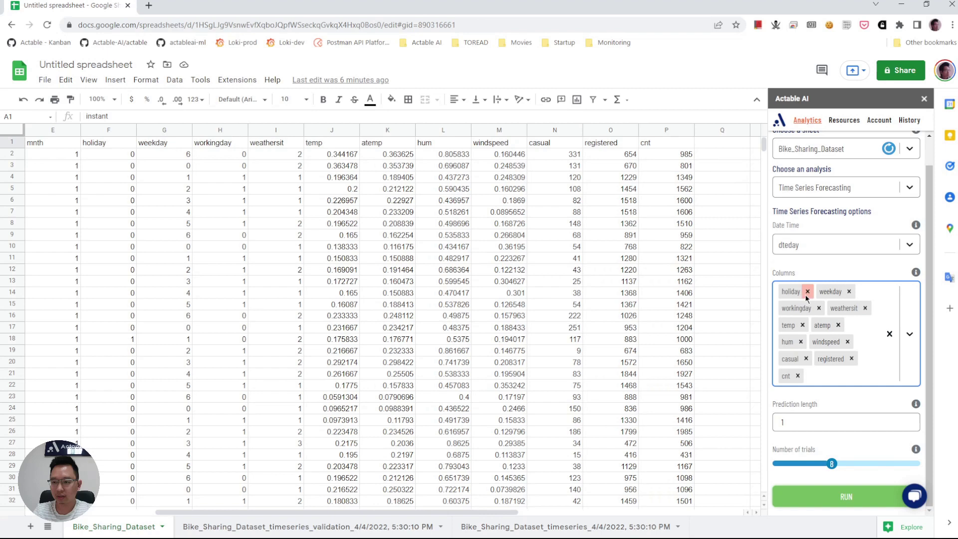
Remove weekday, workingday, weathersit, atemp and cnt, then select the prediction length value
click(850, 294)
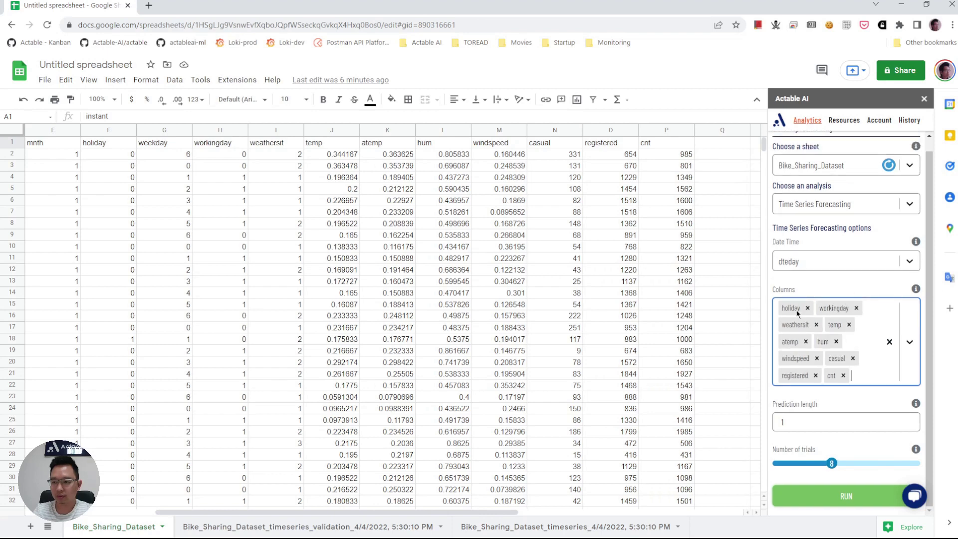
click(857, 308)
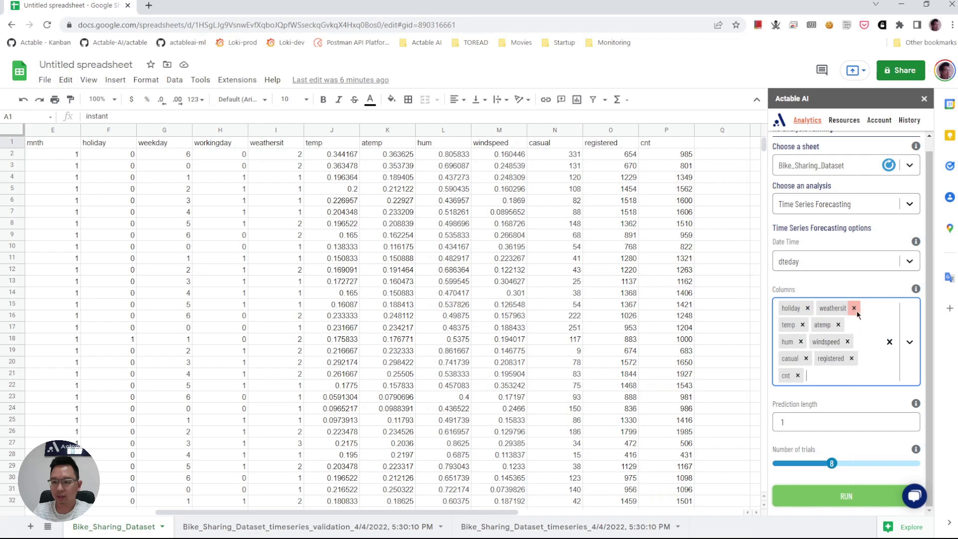
click(855, 308)
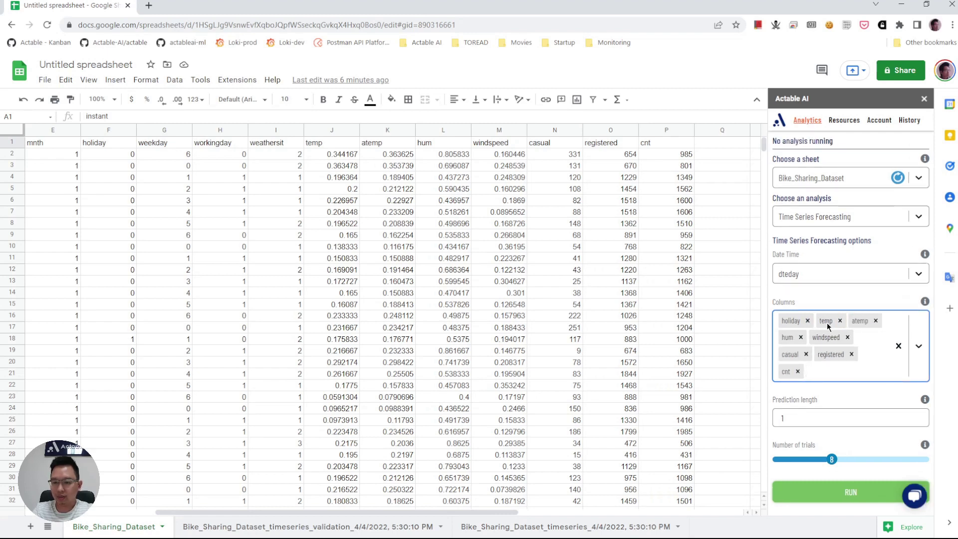
click(875, 320)
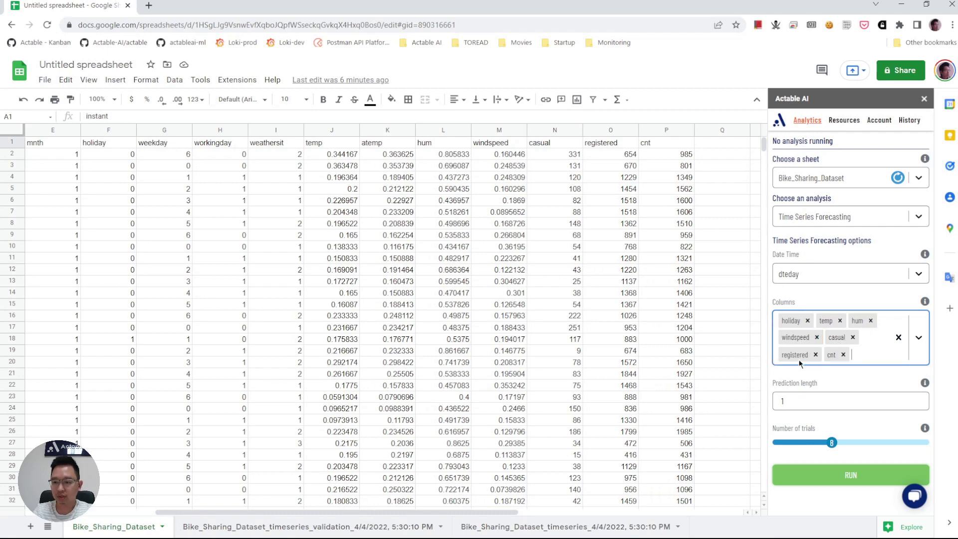
click(860, 340)
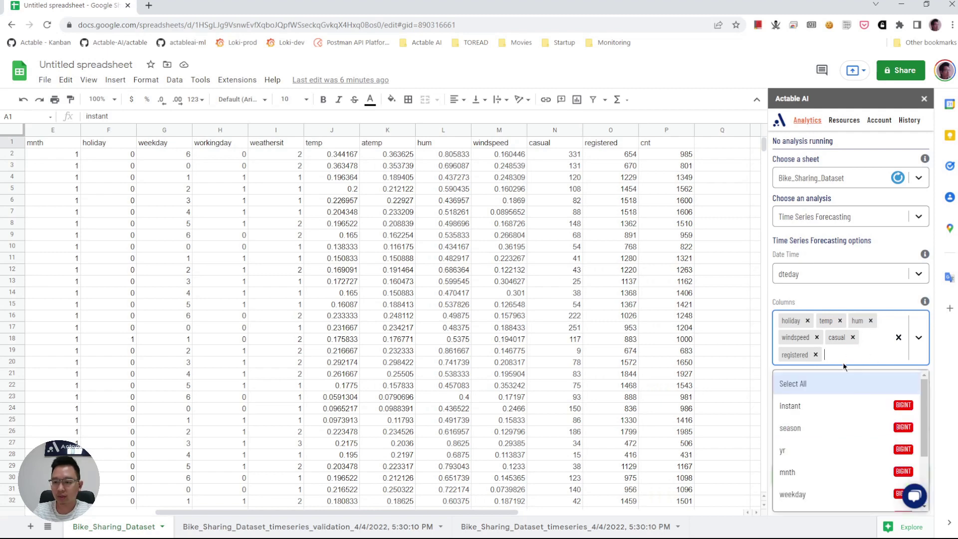
click(858, 355)
click(834, 403)
double_click(834, 403)
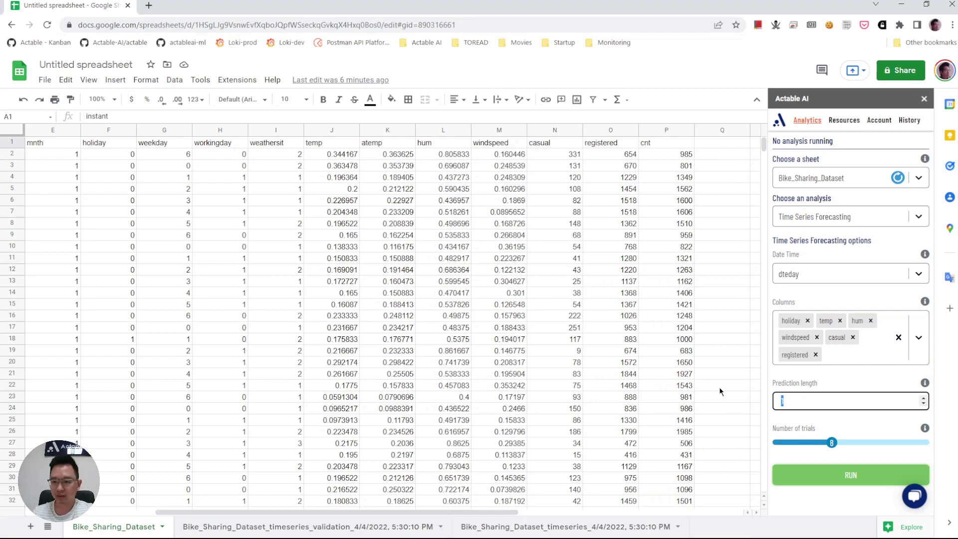
Run the forecast with prediction length 30 and 20 trials
text(30)
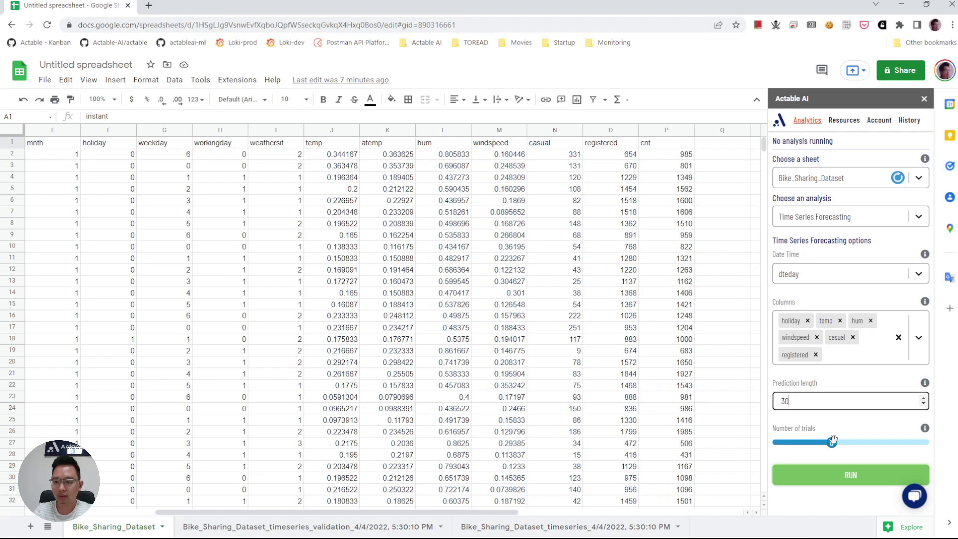
drag(832, 440, 931, 440)
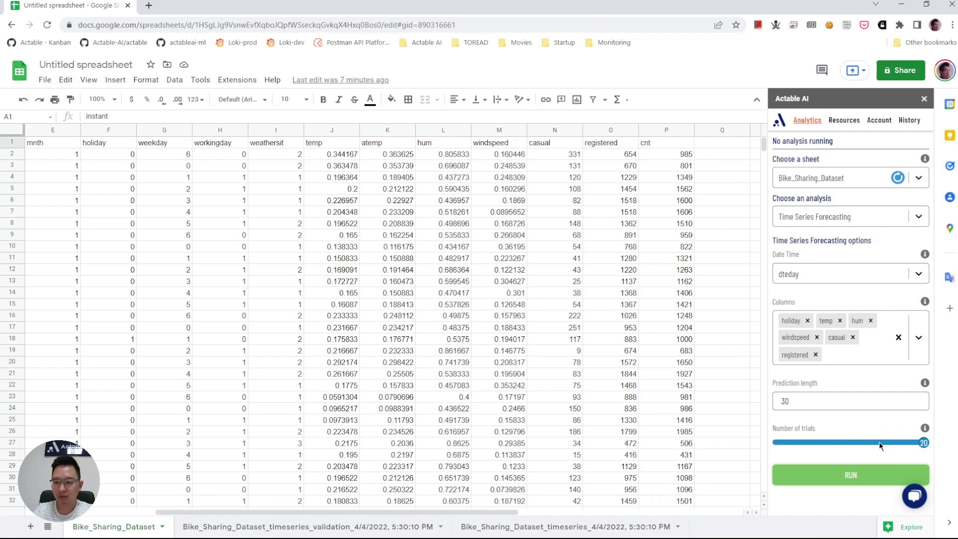
click(851, 476)
click(357, 283)
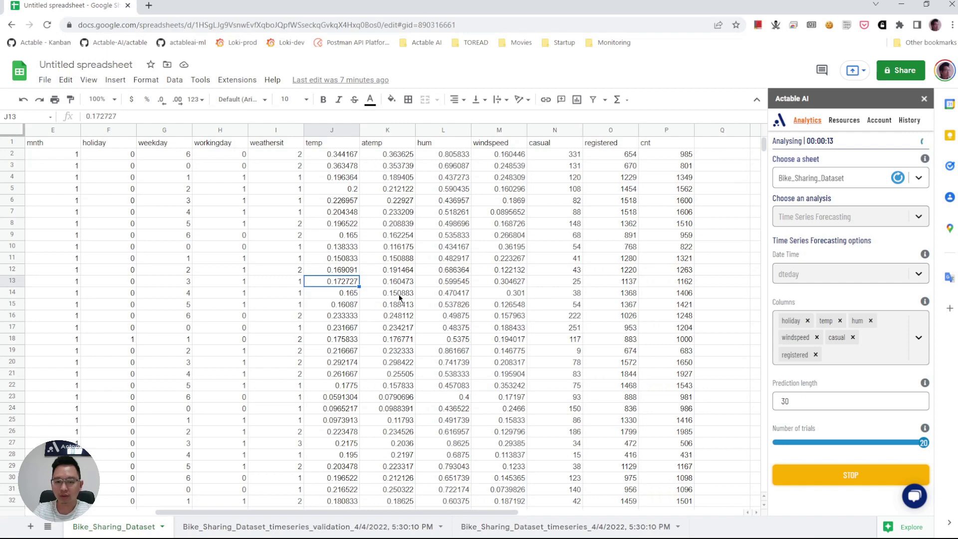
click(353, 530)
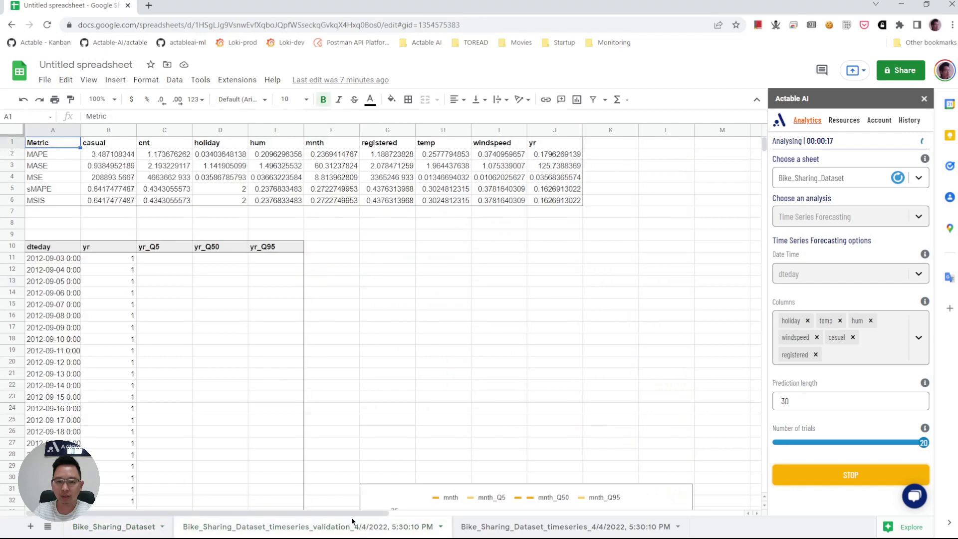
click(381, 227)
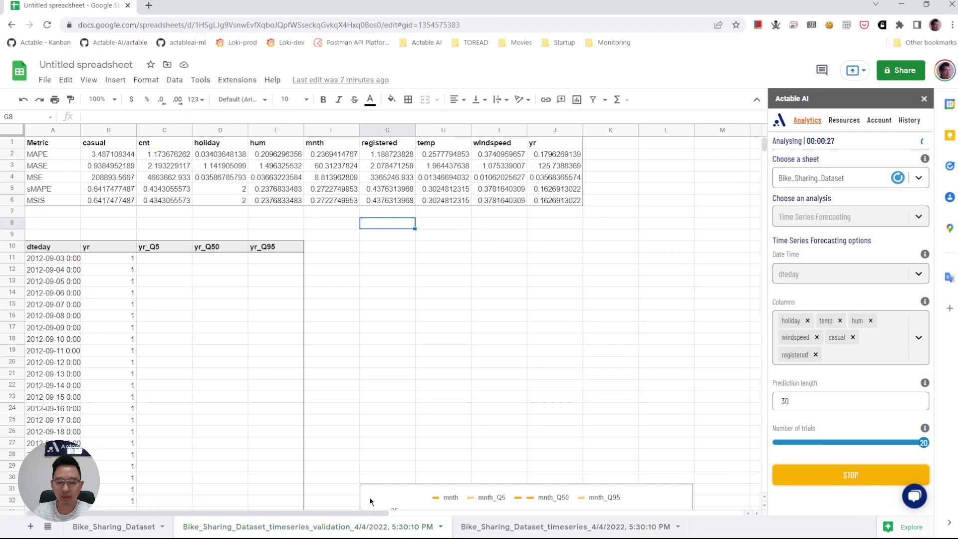
scroll(412, 442, down, 3)
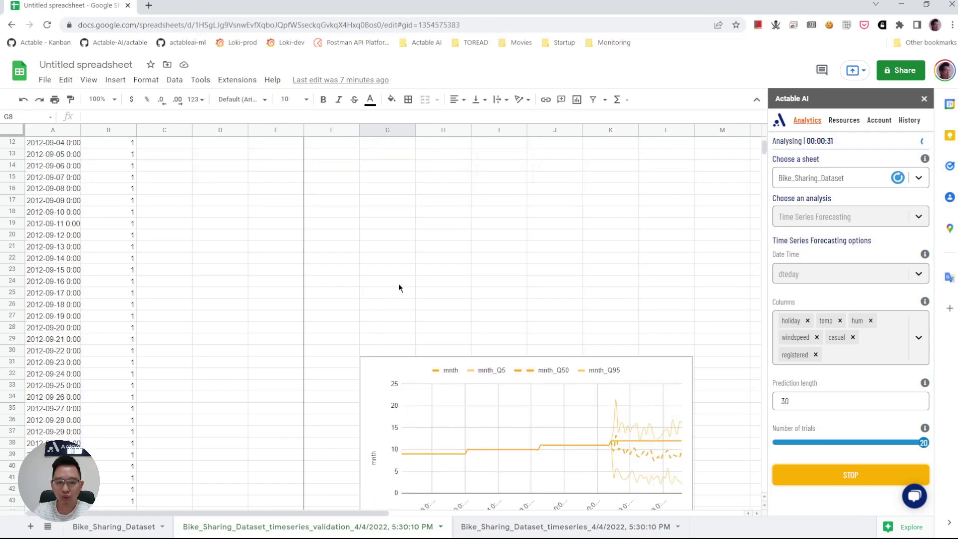
scroll(399, 287, up, 3)
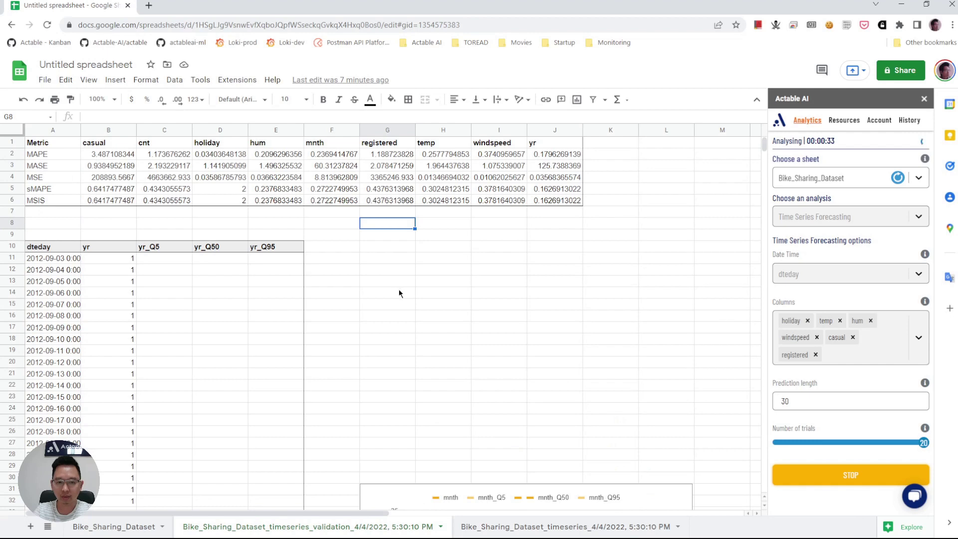
scroll(399, 292, down, 15)
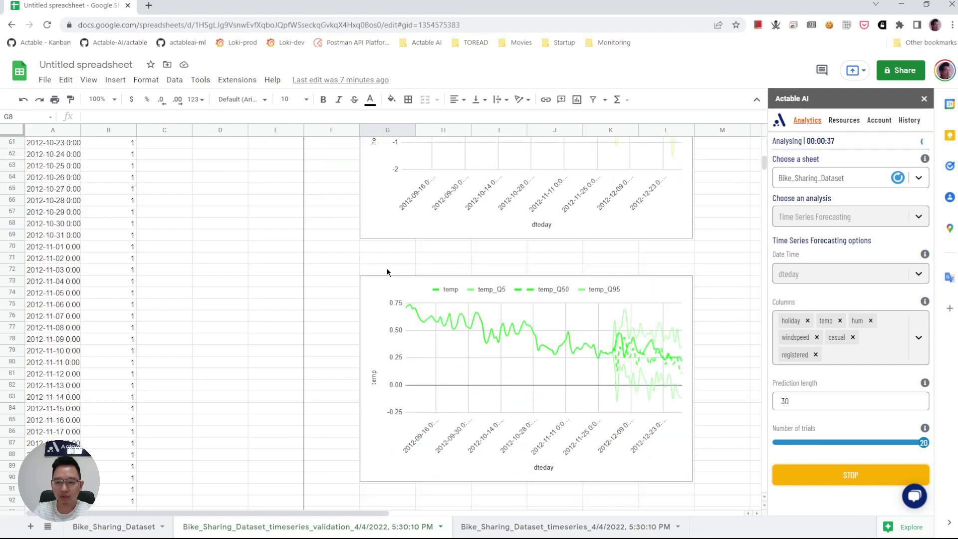
scroll(388, 272, down, 1)
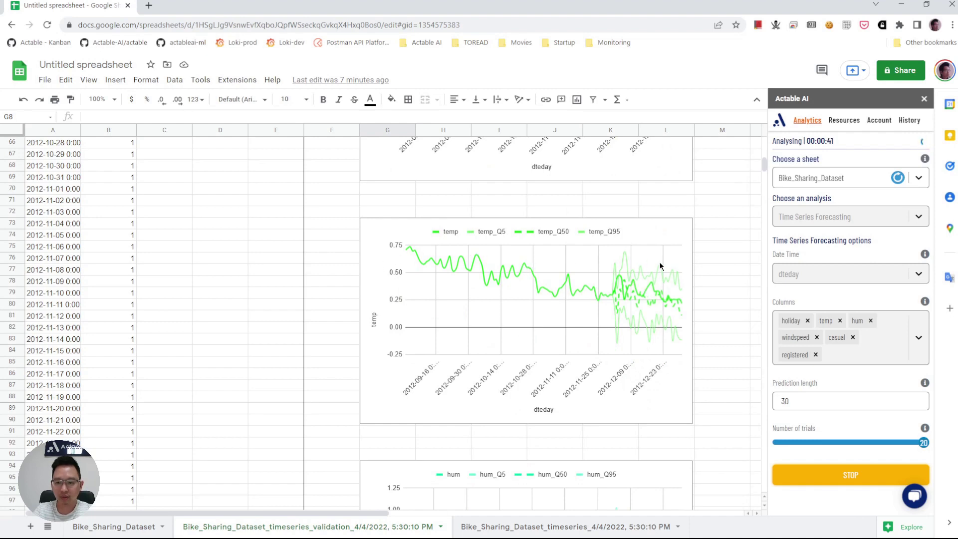
scroll(628, 292, down, 4)
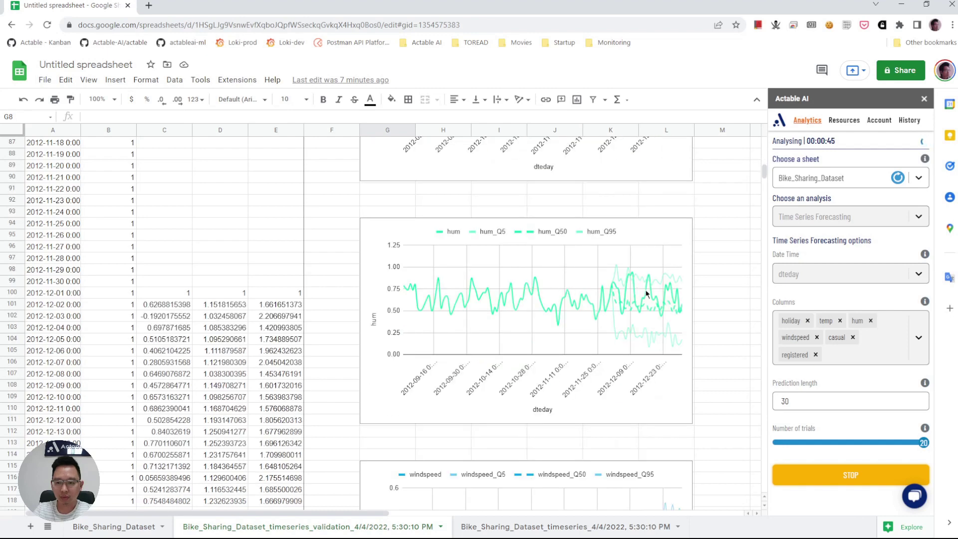
scroll(642, 278, up, 3)
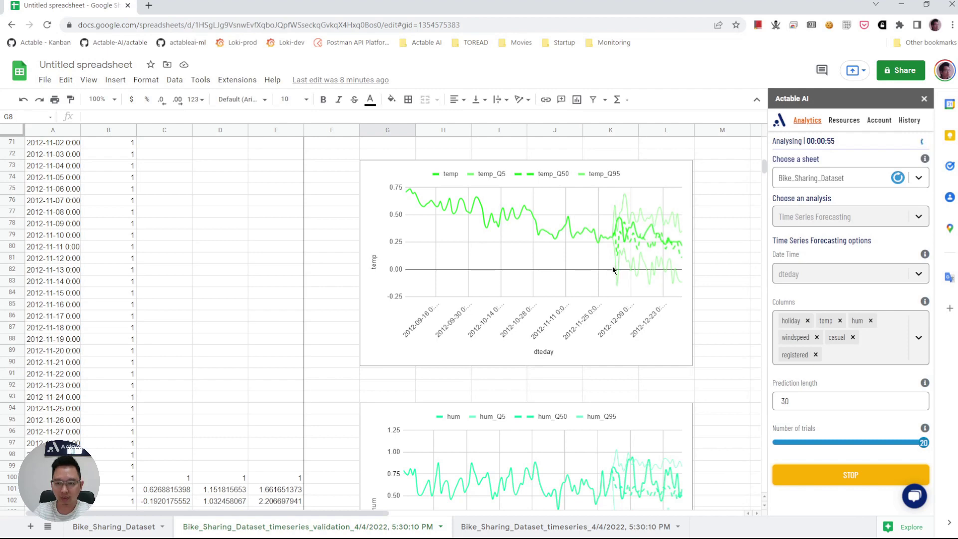
scroll(624, 269, down, 4)
scroll(643, 269, down, 4)
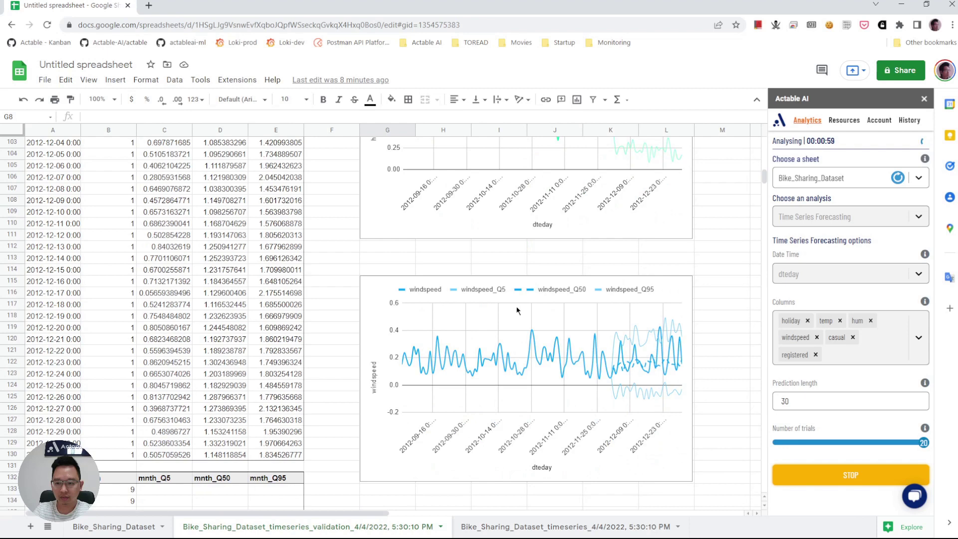
scroll(519, 311, down, 5)
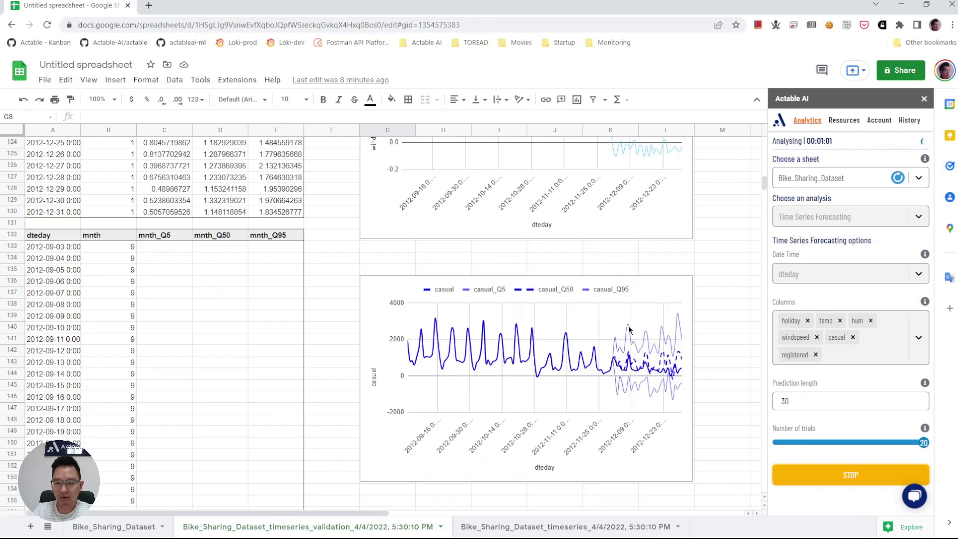
scroll(624, 340, down, 1)
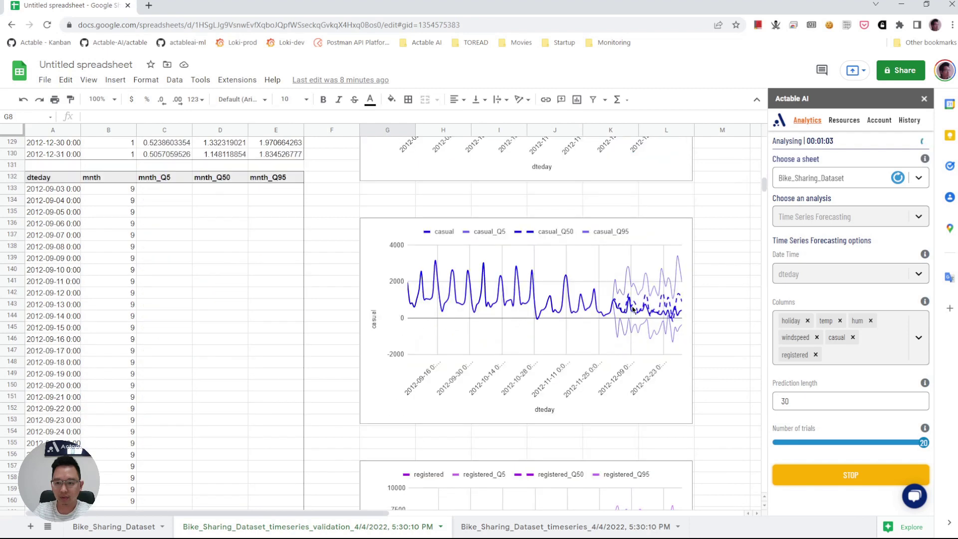
scroll(663, 314, down, 4)
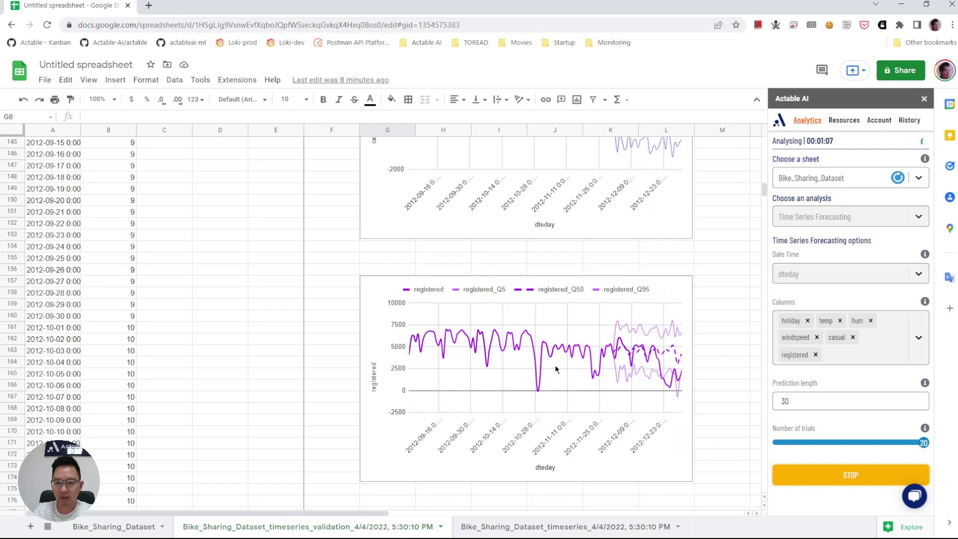
scroll(636, 361, up, 20)
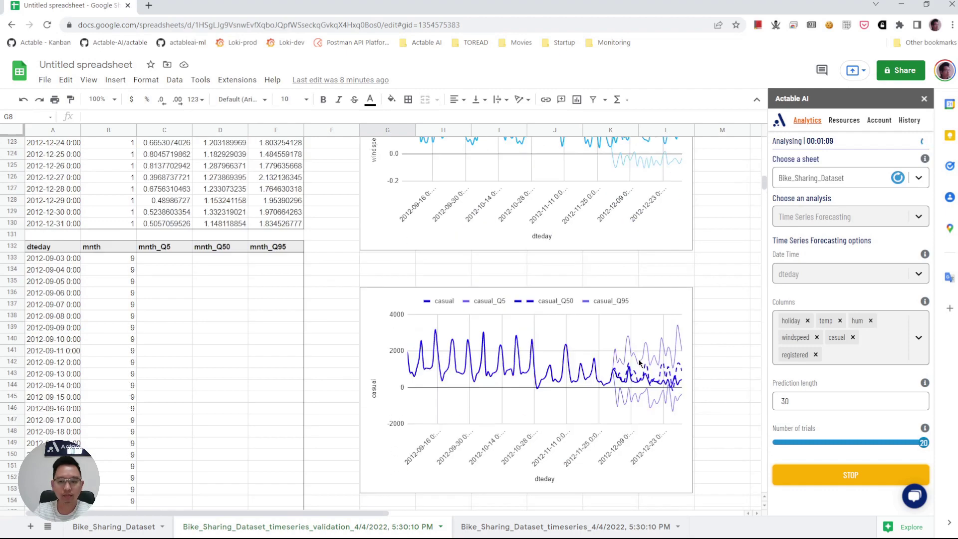
scroll(632, 357, up, 6)
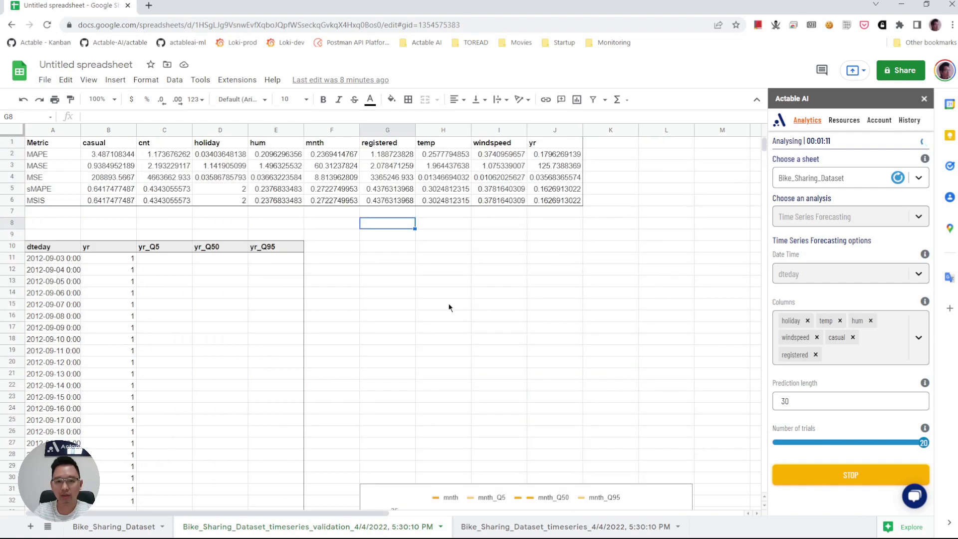
click(45, 157)
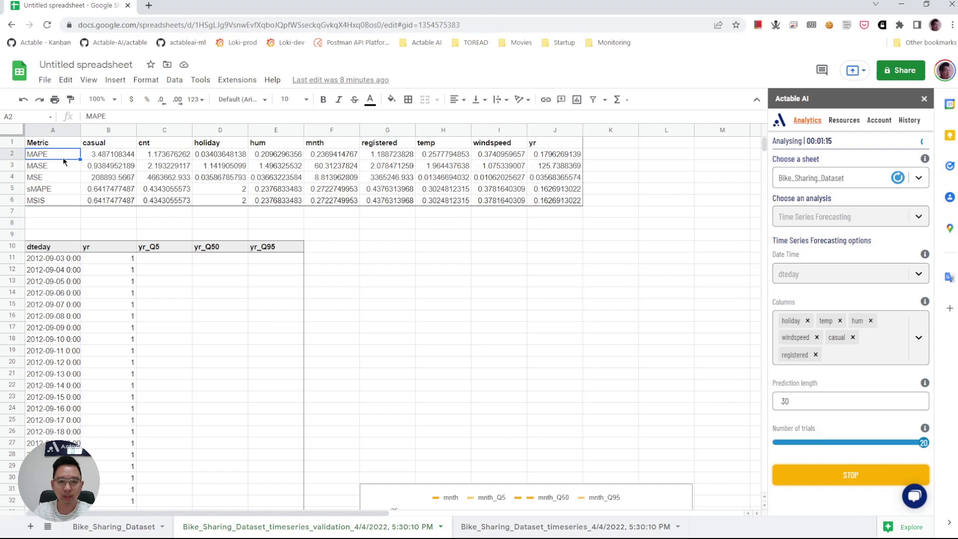
click(114, 156)
click(159, 158)
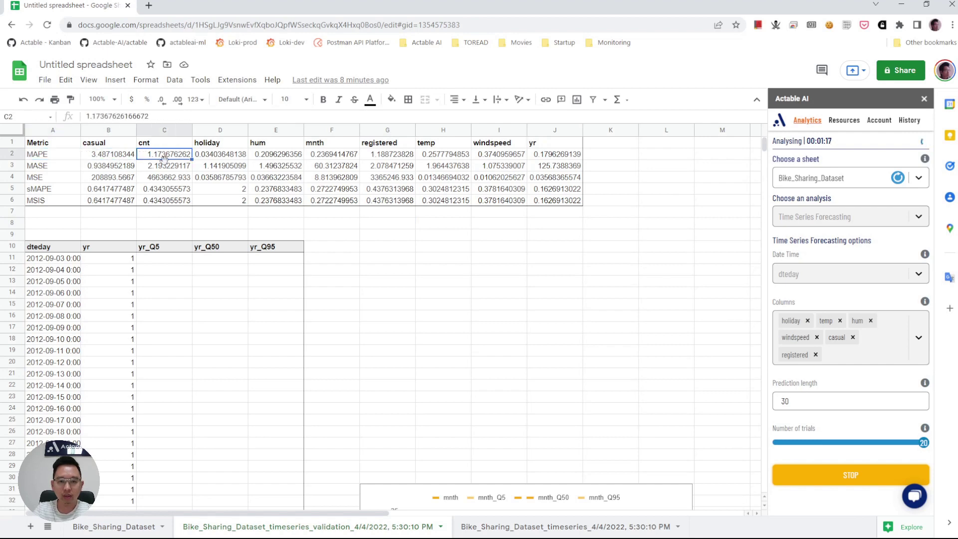
click(115, 154)
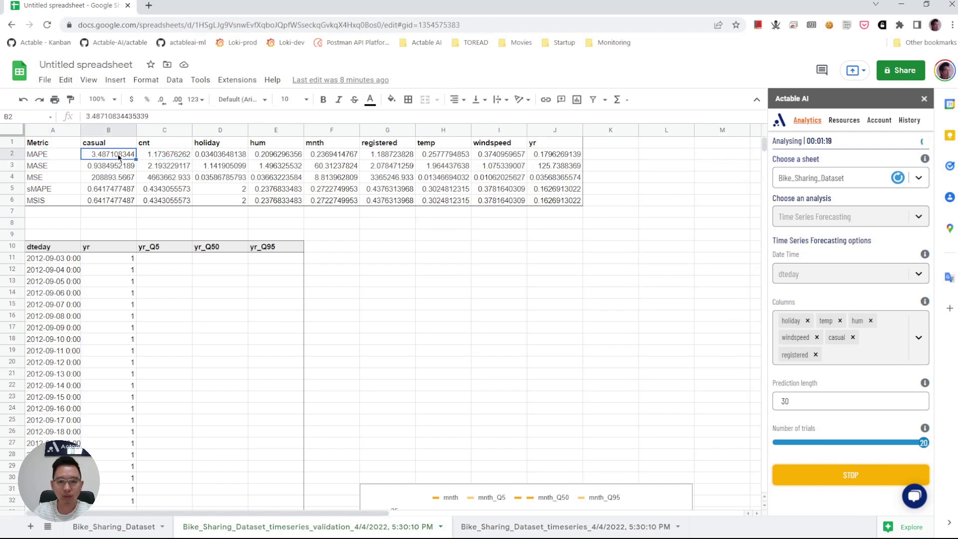
click(354, 154)
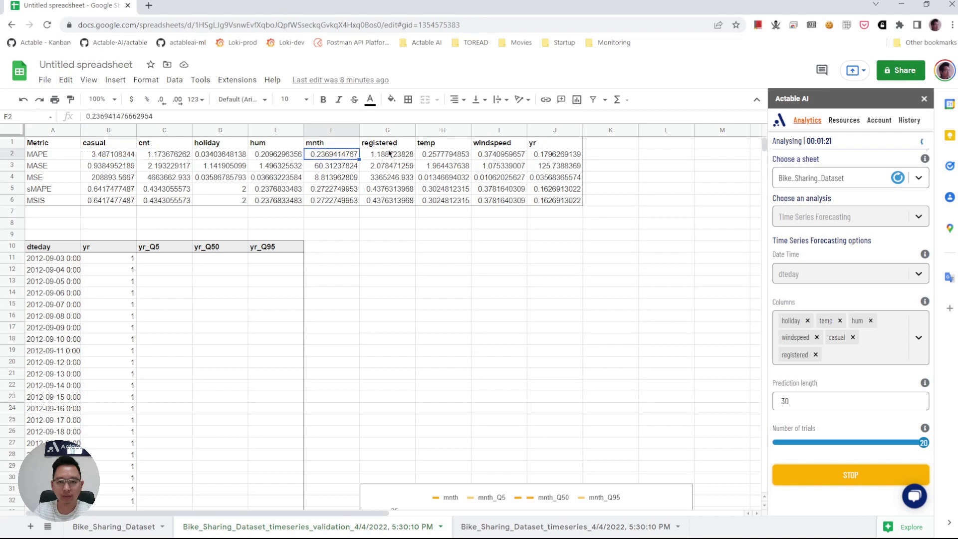
click(392, 154)
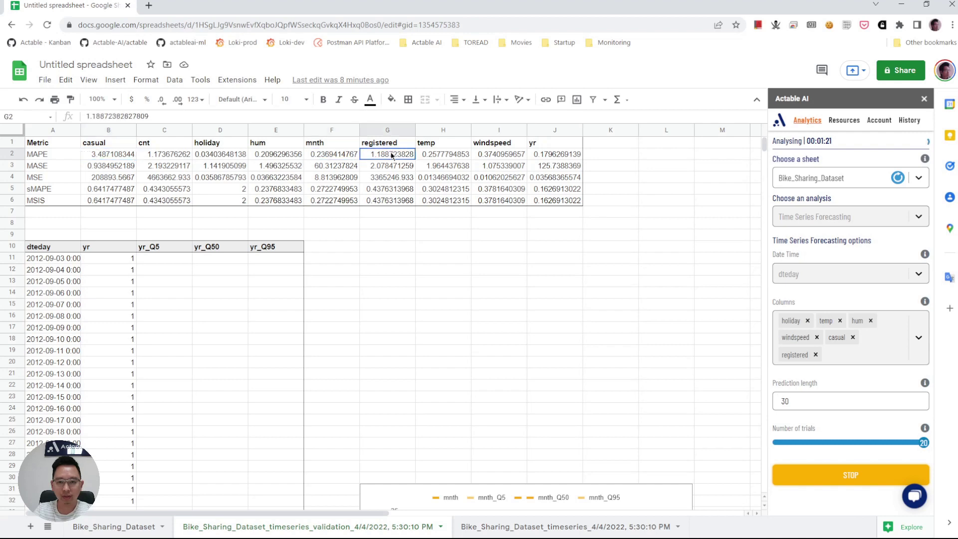
click(442, 158)
click(511, 155)
click(124, 155)
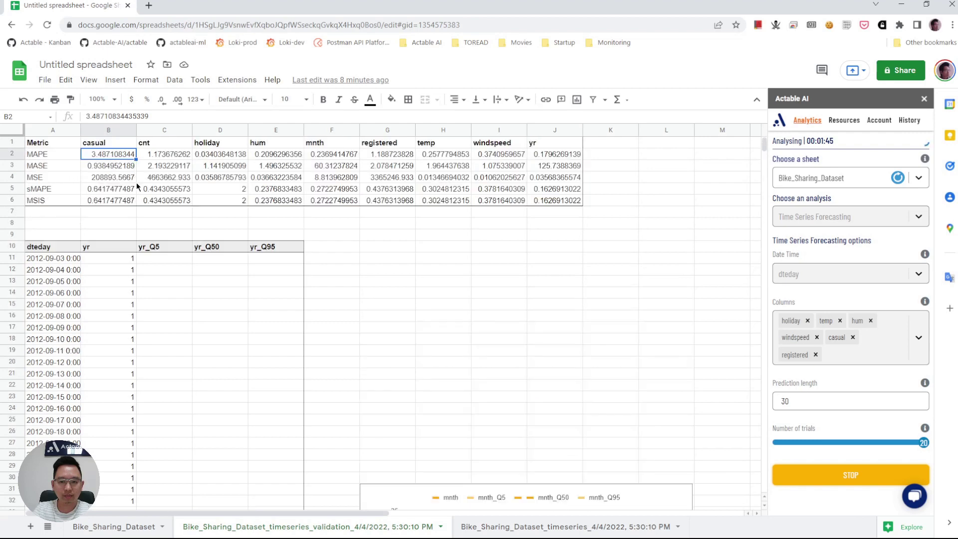
scroll(136, 181, down, 10)
scroll(523, 457, up, 8)
Review the Bike_Sharing_Dataset_timeseries sheet's forecast min, median and max values from 2013-01-01
click(546, 525)
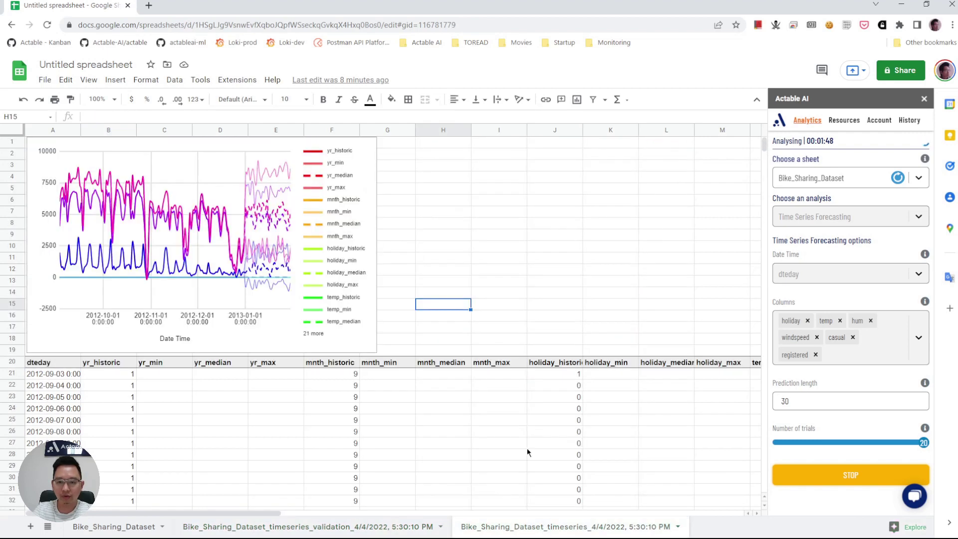
click(464, 226)
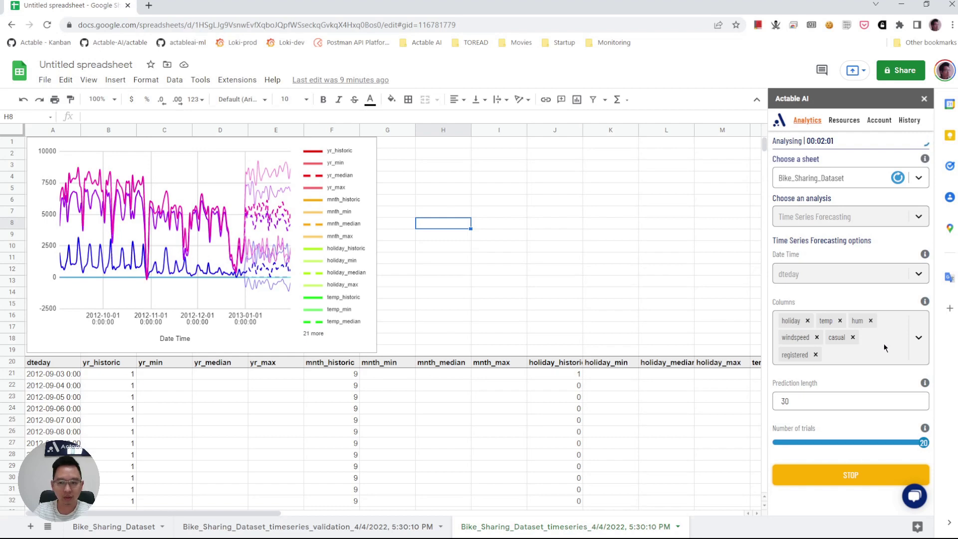
scroll(384, 234, down, 18)
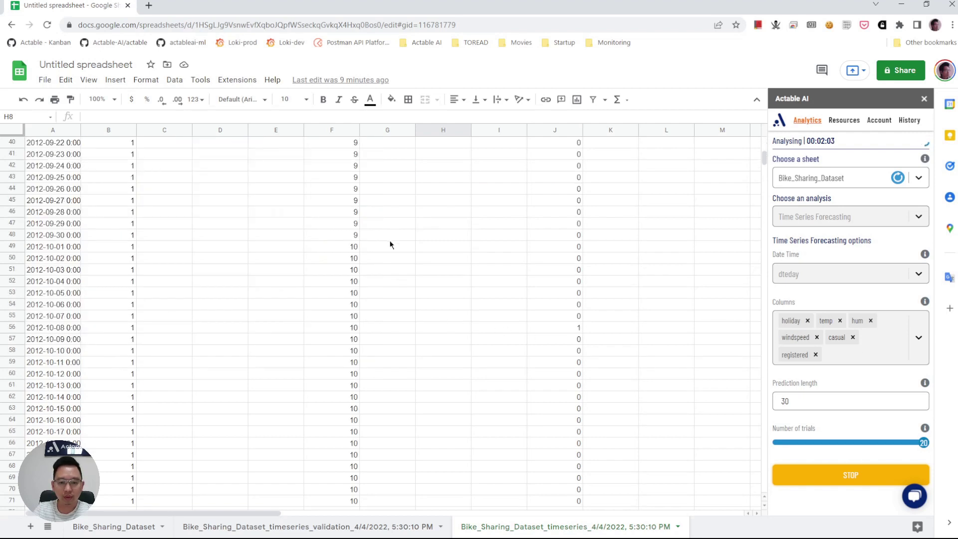
scroll(388, 254, down, 20)
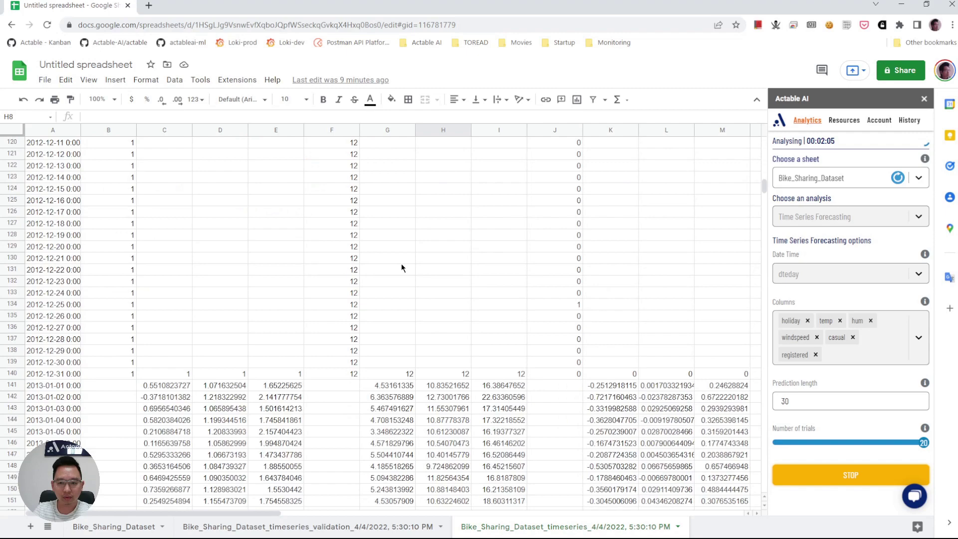
scroll(399, 270, up, 20)
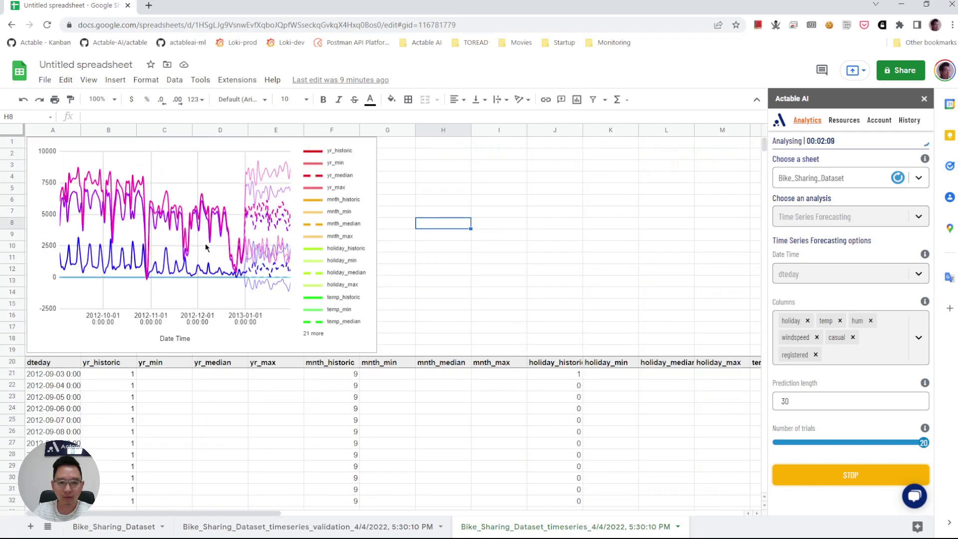
scroll(319, 250, down, 20)
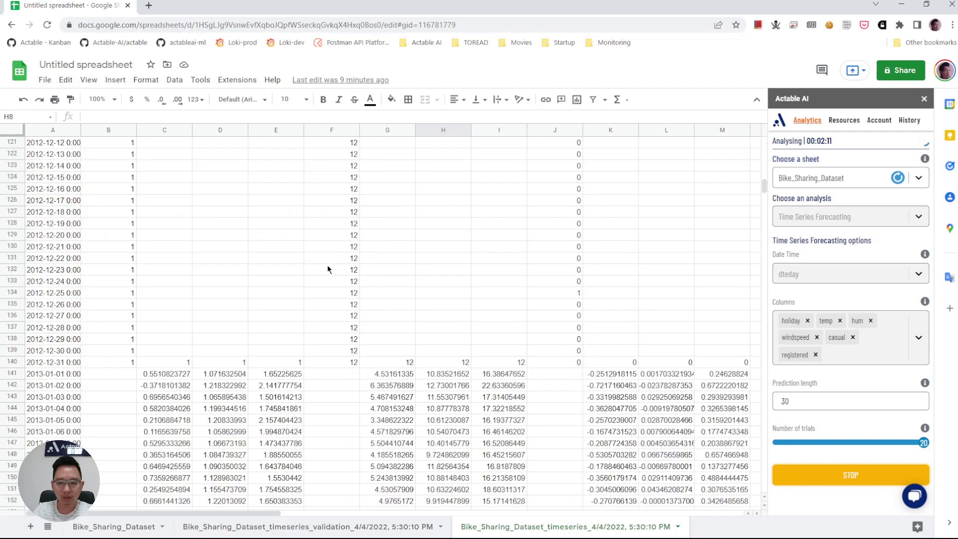
scroll(340, 268, up, 5)
scroll(329, 272, down, 20)
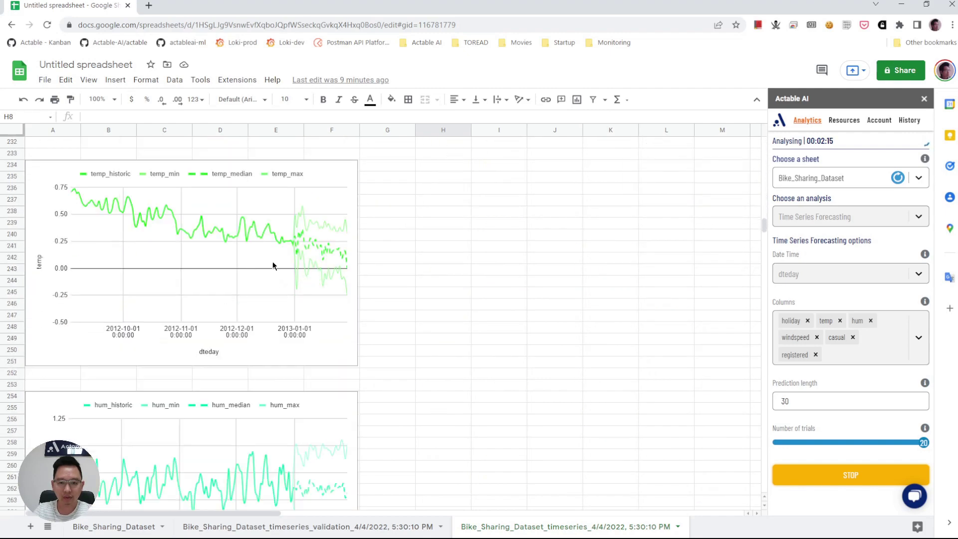
scroll(293, 296, down, 5)
scroll(300, 299, down, 10)
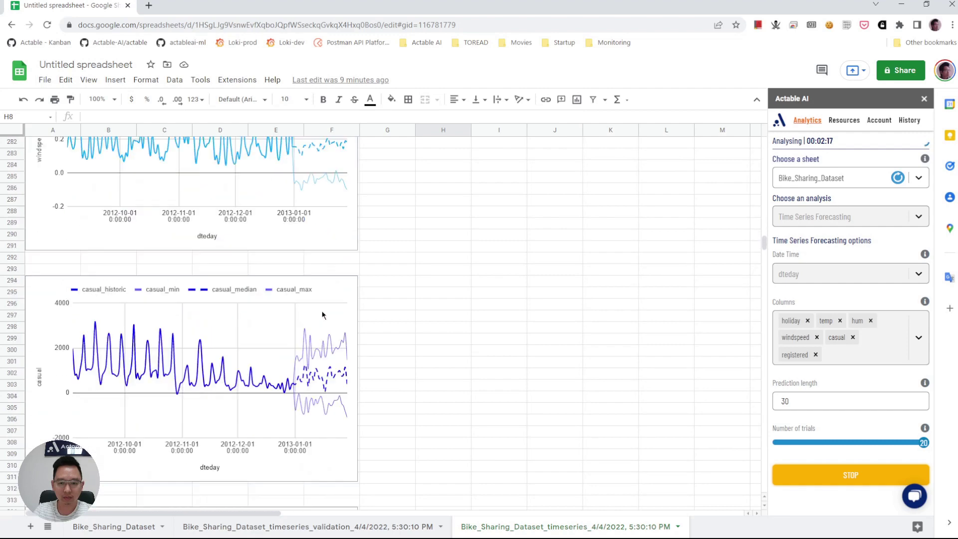
scroll(320, 313, down, 15)
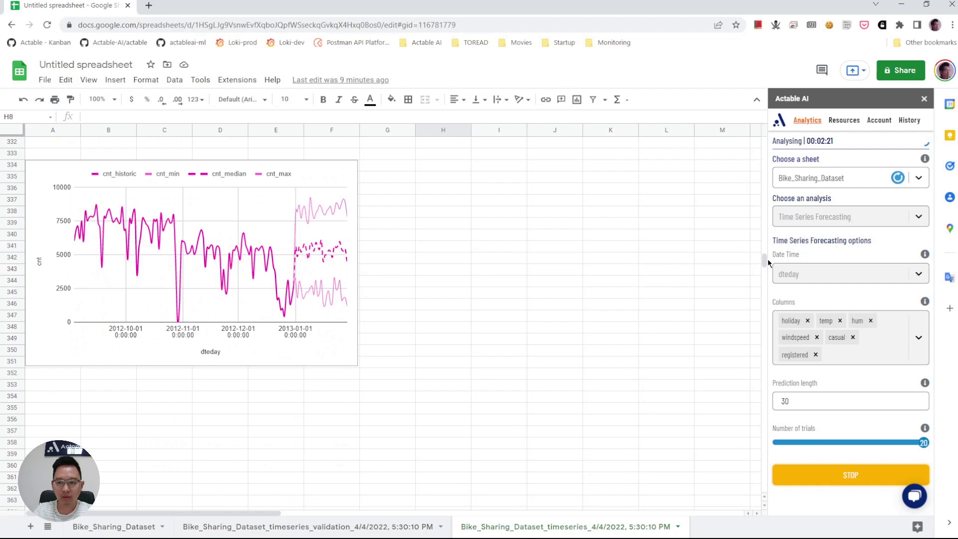
drag(764, 258, 765, 145)
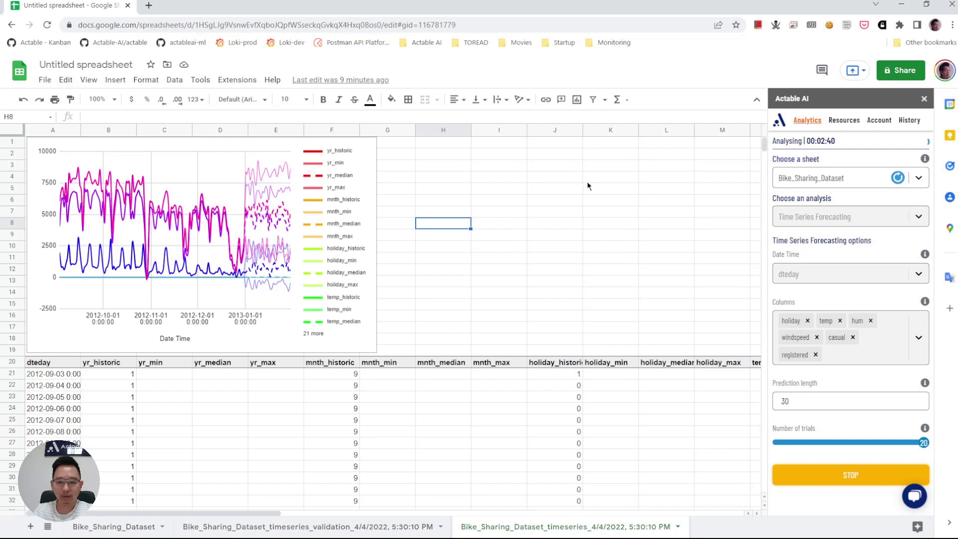
scroll(586, 184, down, 4)
scroll(588, 188, up, 4)
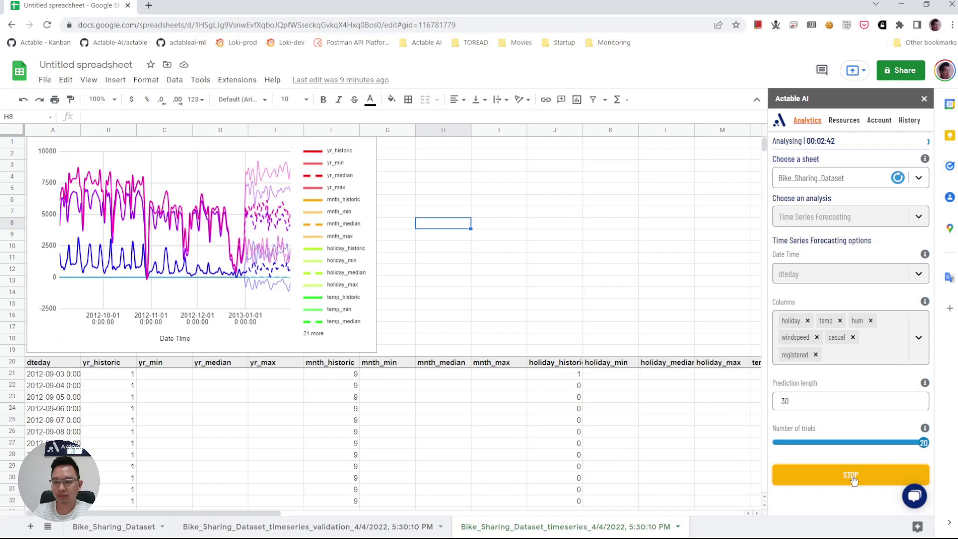